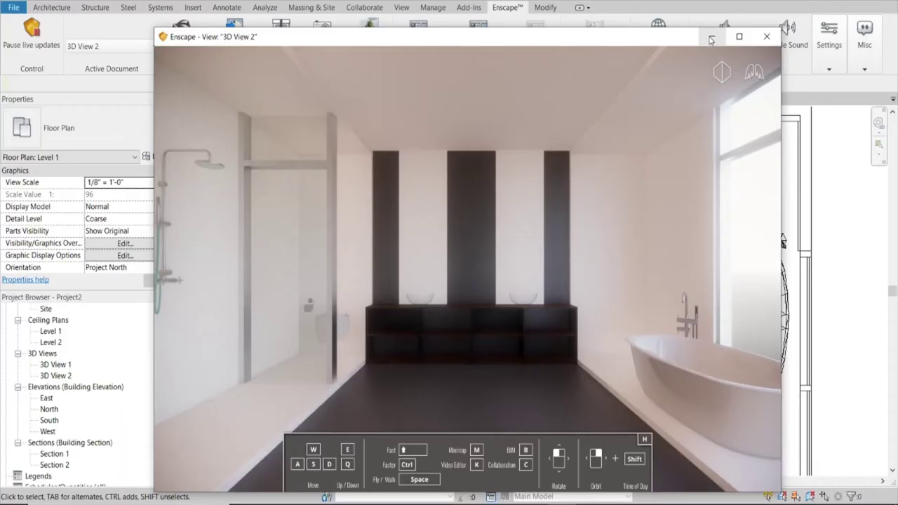
Minimize the Enscape '3D View 2' render window to reveal the Revit Level 1 plan.
left_click(711, 40)
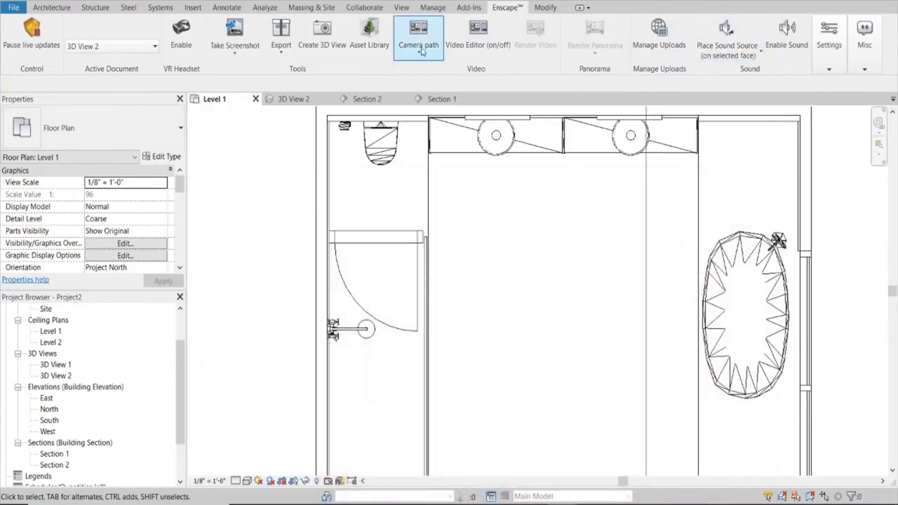
In the Material Browser, create a new material and rename it 'New Material'.
left_click(433, 7)
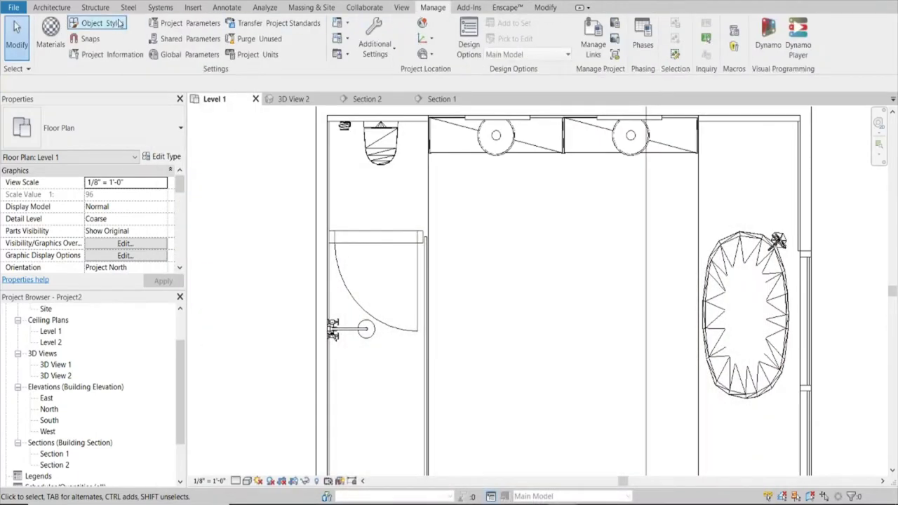
left_click(45, 27)
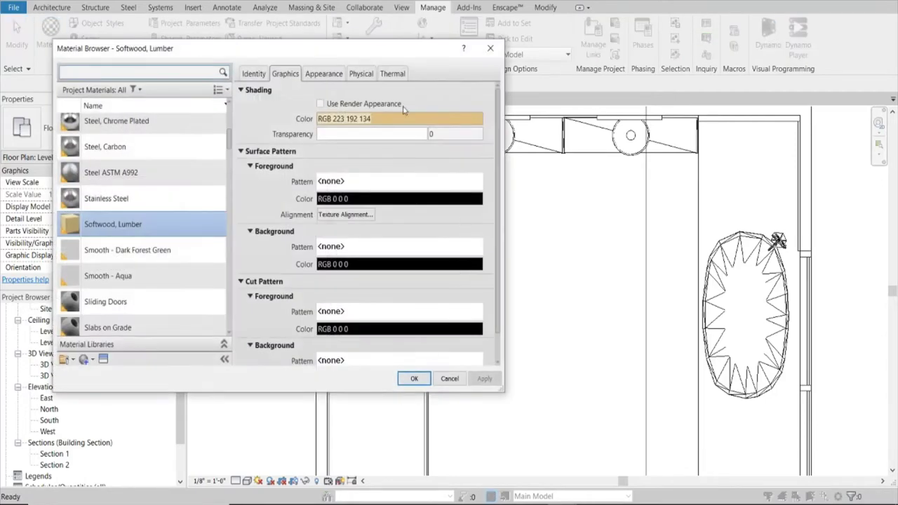
left_click(92, 362)
left_click(109, 373)
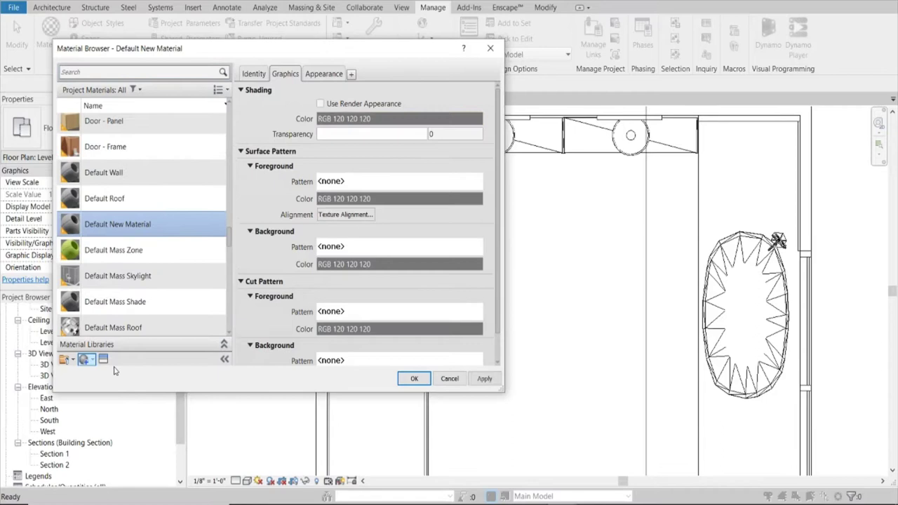
right_click(165, 224)
left_click(194, 254)
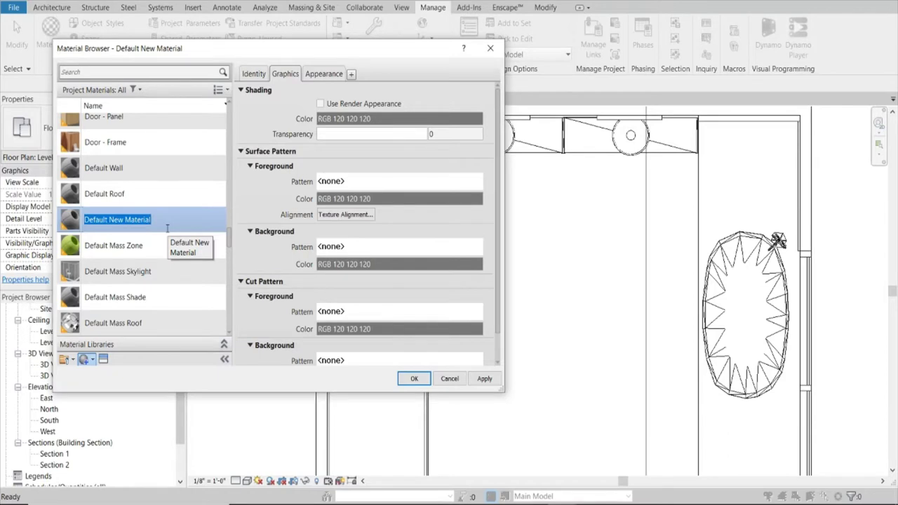
type("N")
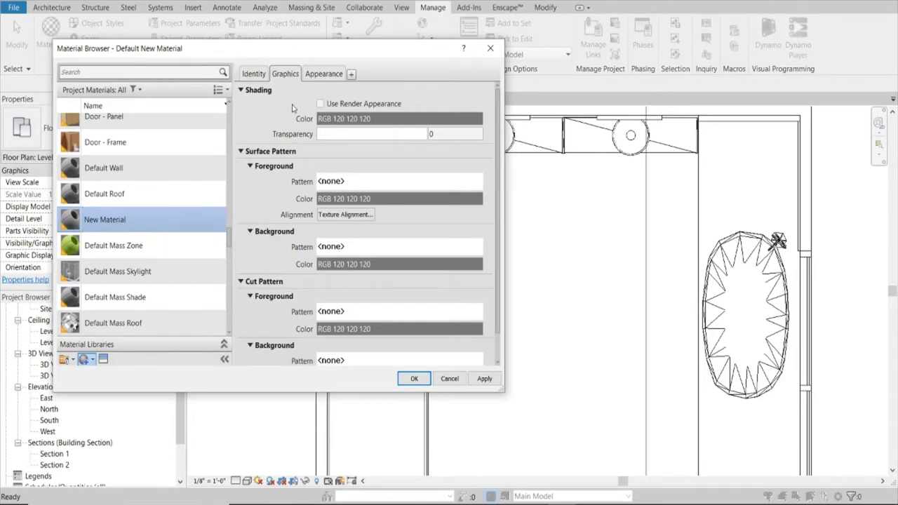
Give New Material an image file as its appearance texture and confirm with OK.
left_click(325, 75)
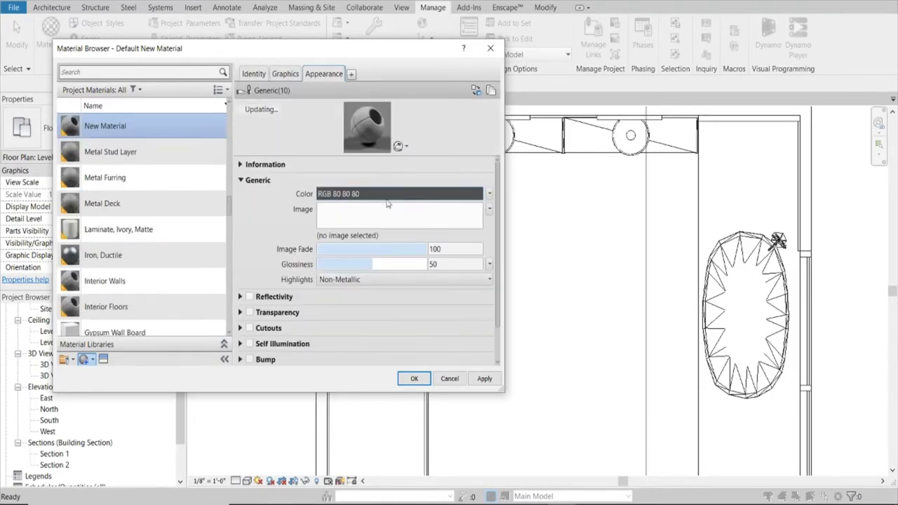
left_click(376, 217)
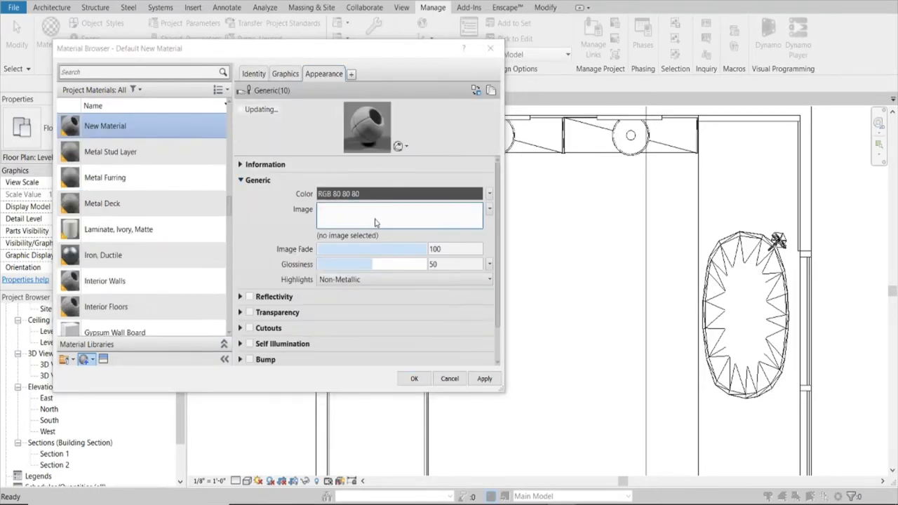
left_click(415, 378)
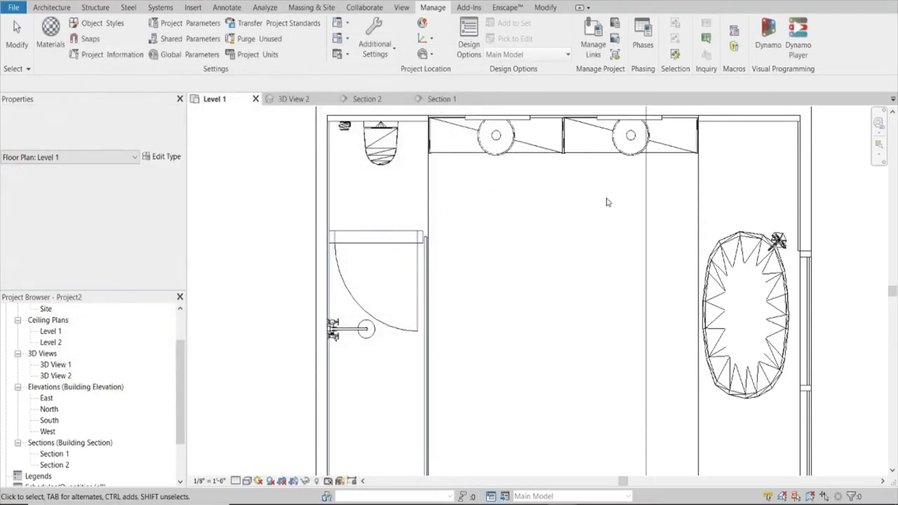
Edit the bathtub platform in place, set its extrusion material to New Material, and finish the model.
left_click(700, 196)
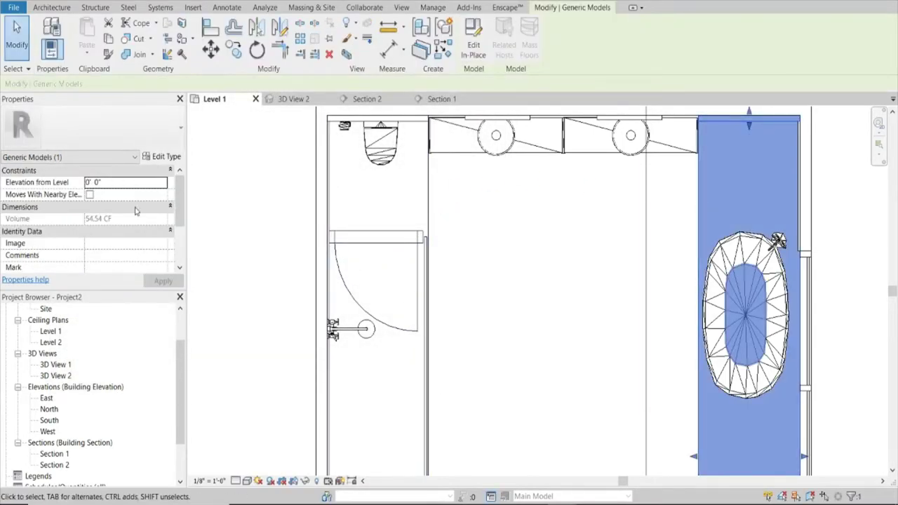
left_click(474, 37)
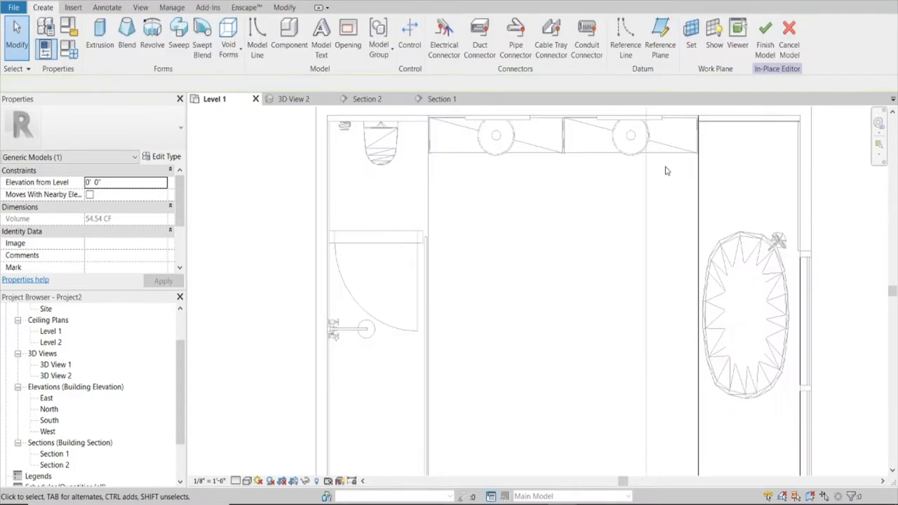
left_click(697, 191)
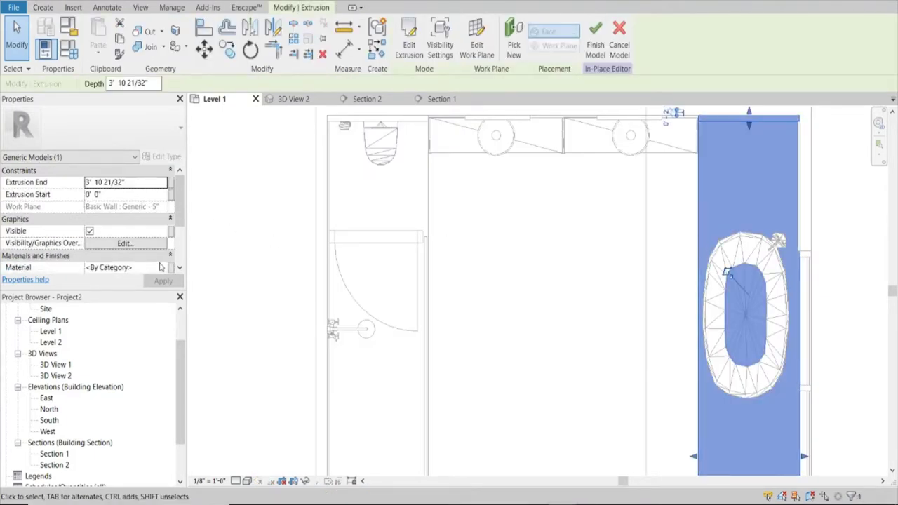
left_click(160, 266)
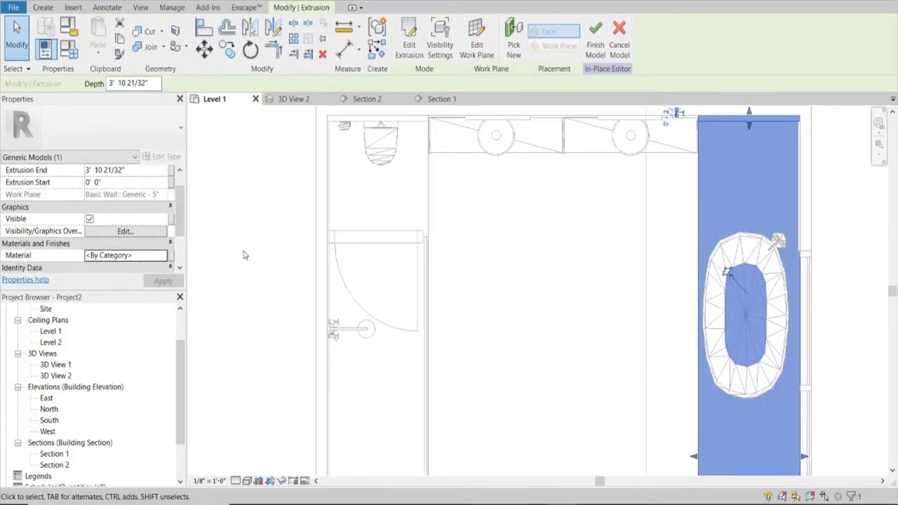
left_click(164, 257)
left_click(163, 254)
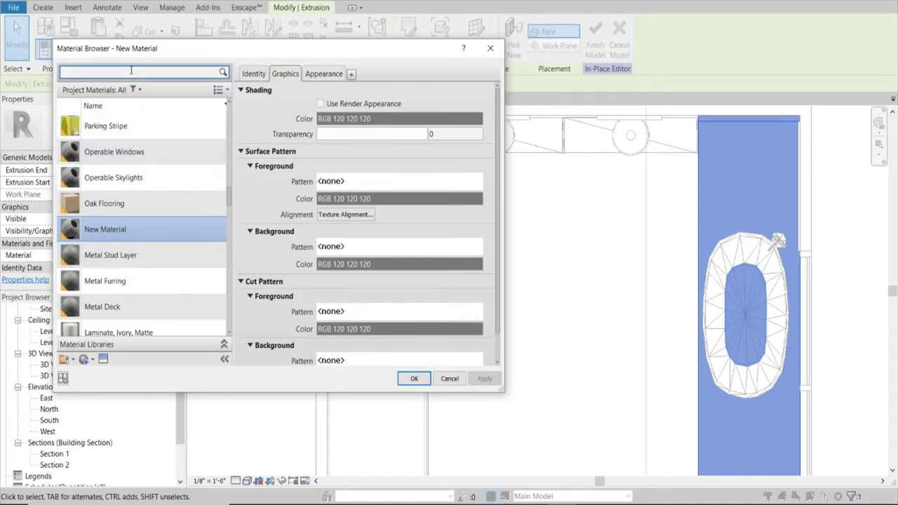
left_click(328, 75)
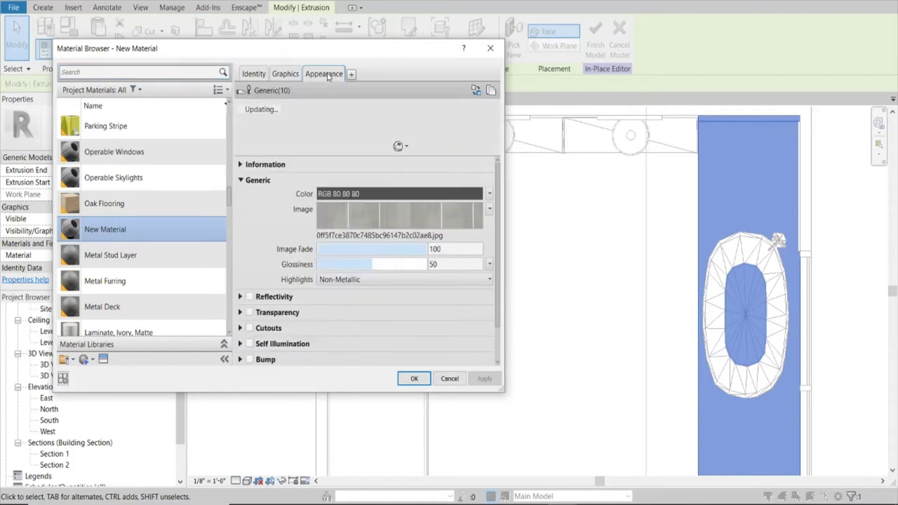
left_click(414, 378)
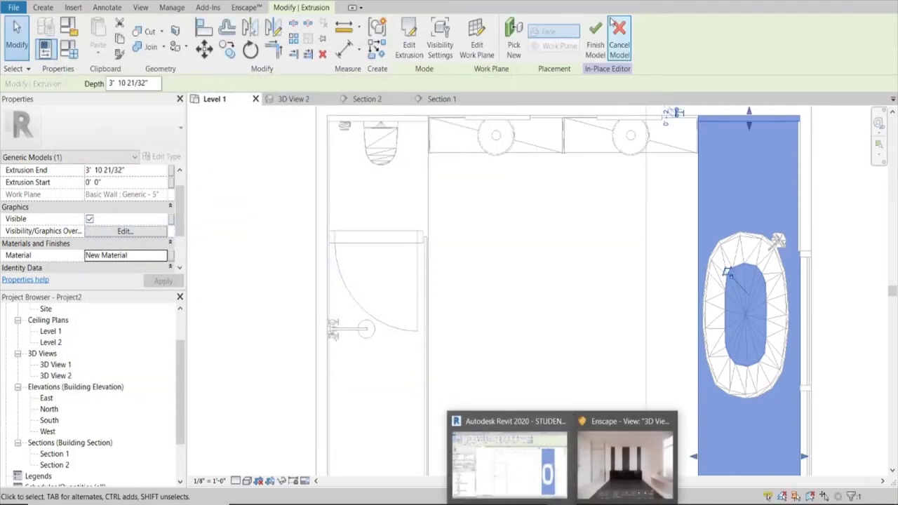
left_click(595, 37)
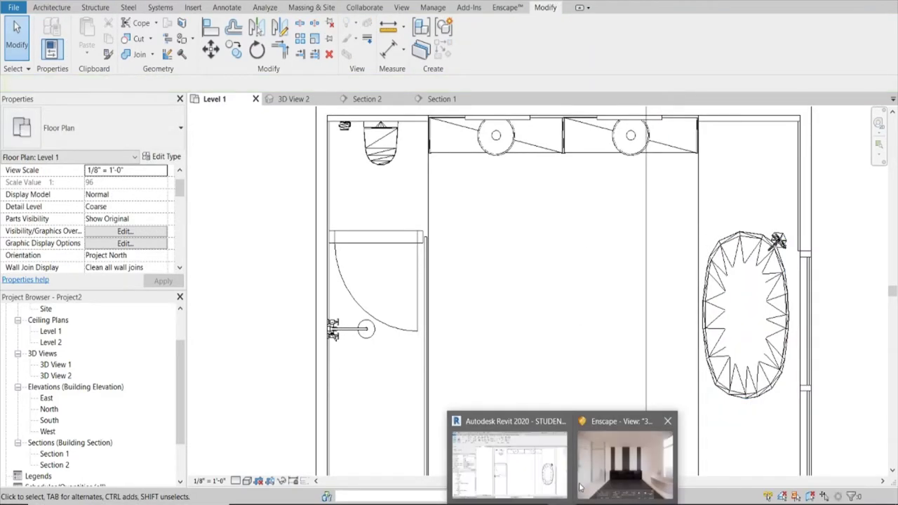
After checking Enscape, reopen New Material's appearance texture settings in the Material Browser.
left_click(617, 460)
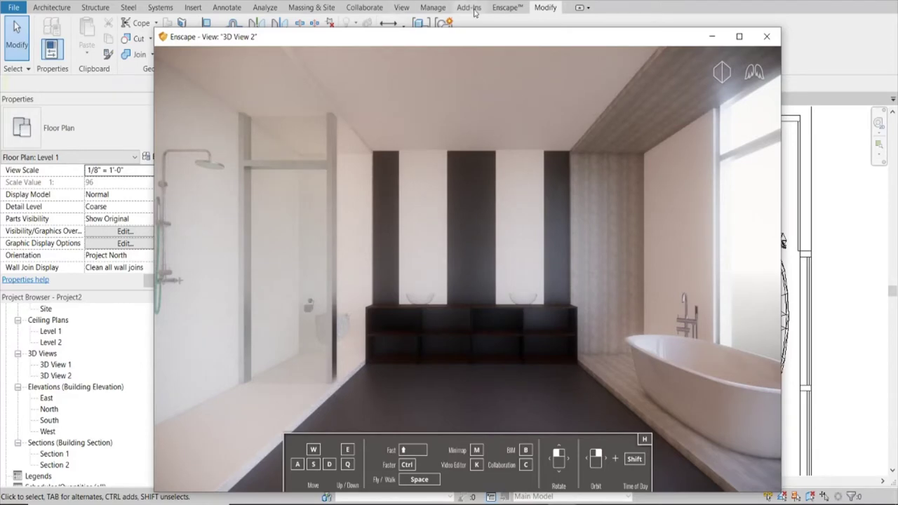
left_click(433, 7)
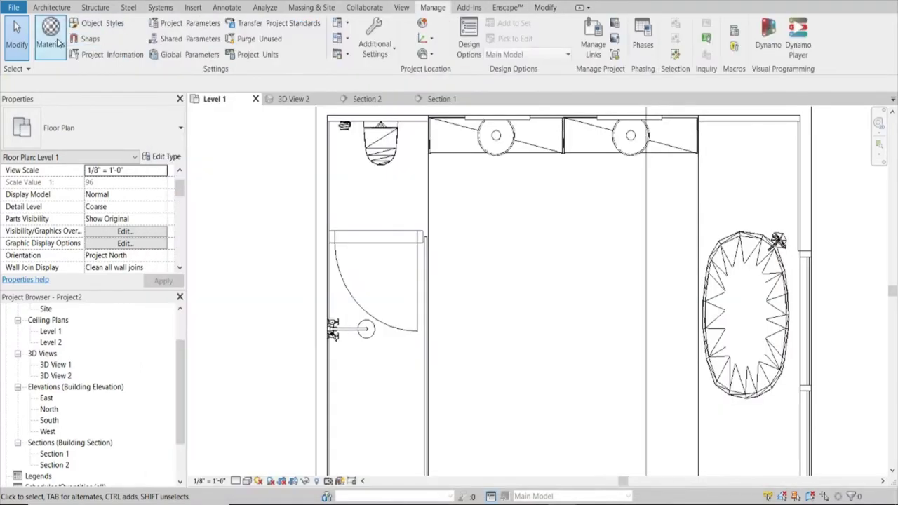
left_click(61, 43)
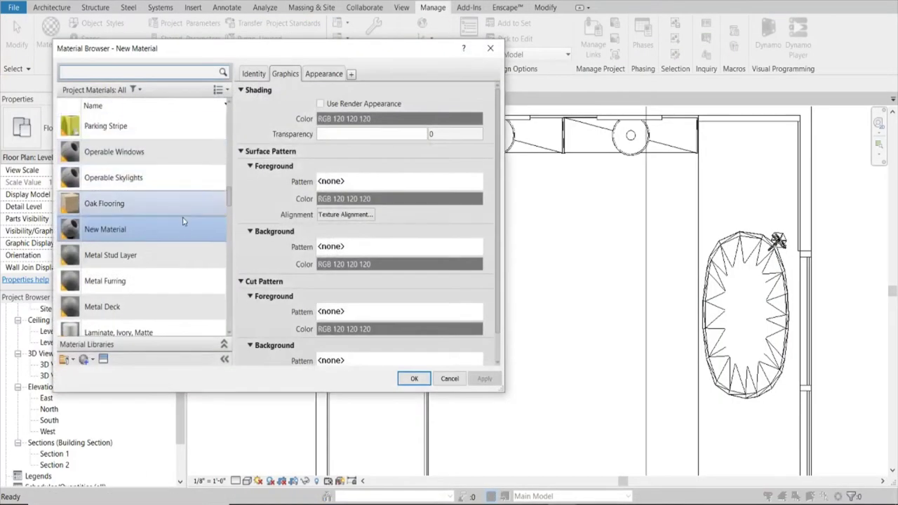
left_click(318, 74)
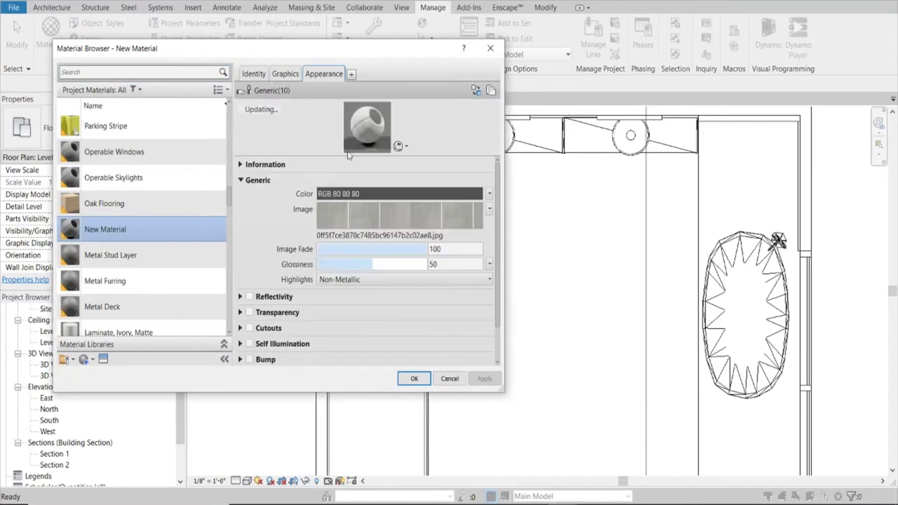
left_click(434, 218)
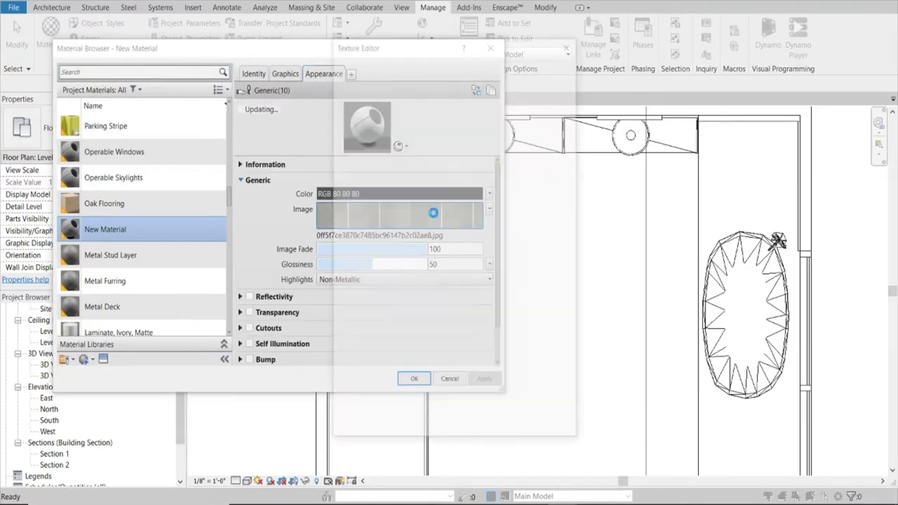
Set the texture sample width to 36", apply it, and view the Enscape render.
double_click(495, 368)
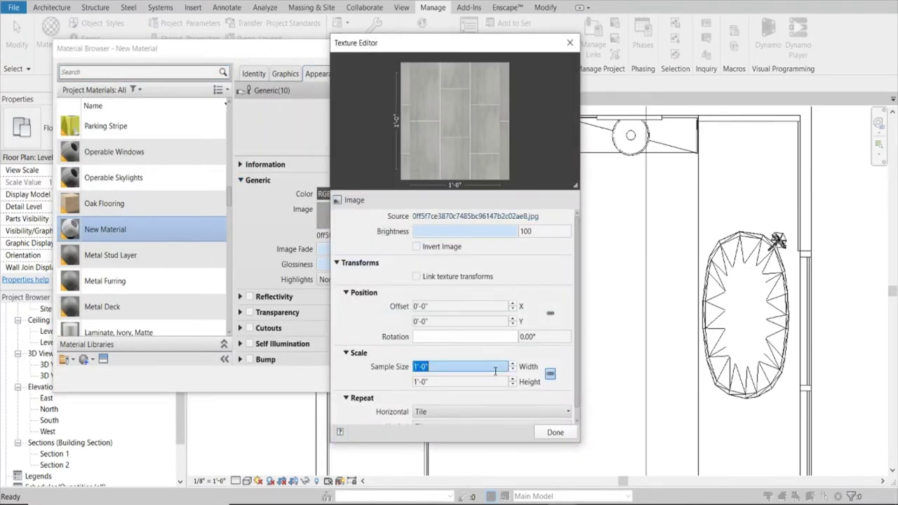
type("36\"")
key("Tab")
left_click(555, 433)
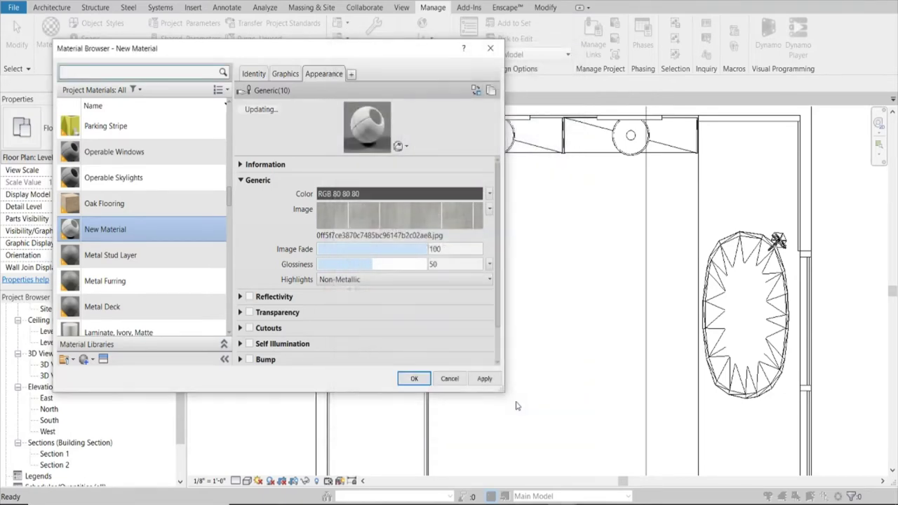
left_click(484, 379)
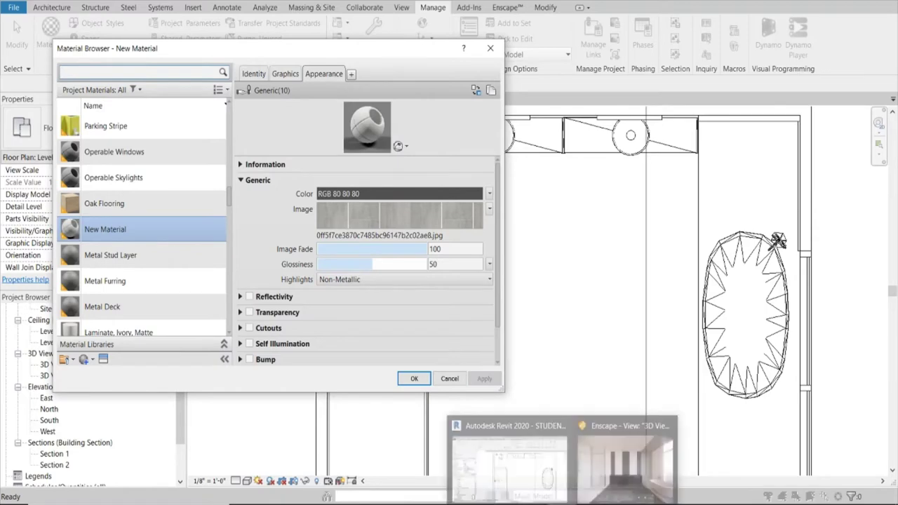
left_click(632, 477)
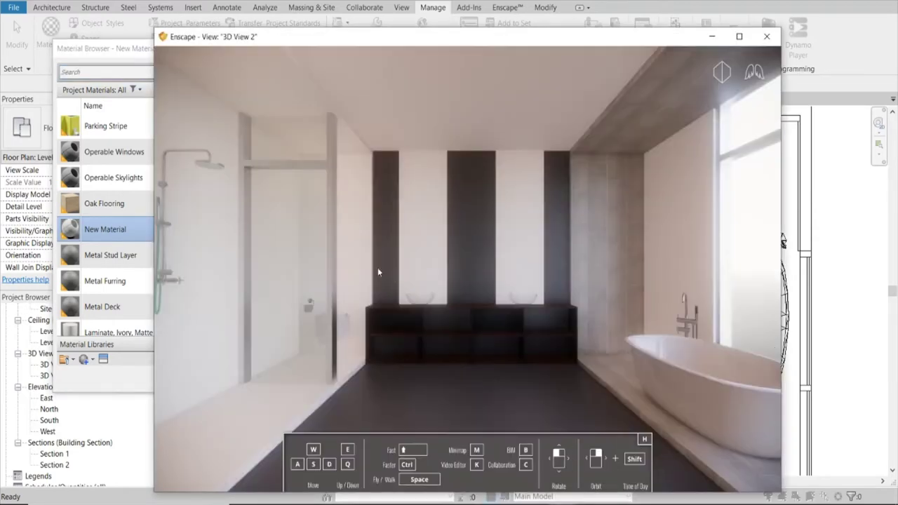
Change New Material's texture sample width to 60", apply it, minimize Enscape, and close the Material Browser with OK.
left_click(145, 51)
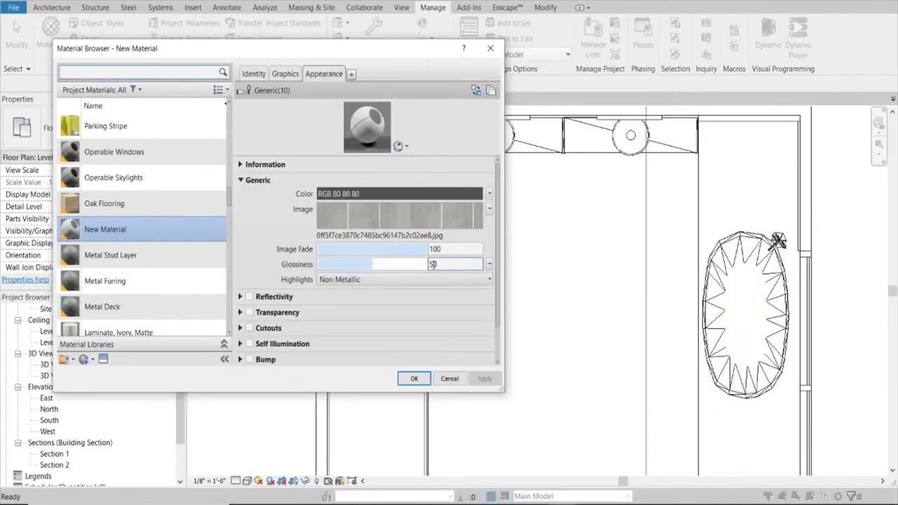
left_click(420, 232)
double_click(440, 366)
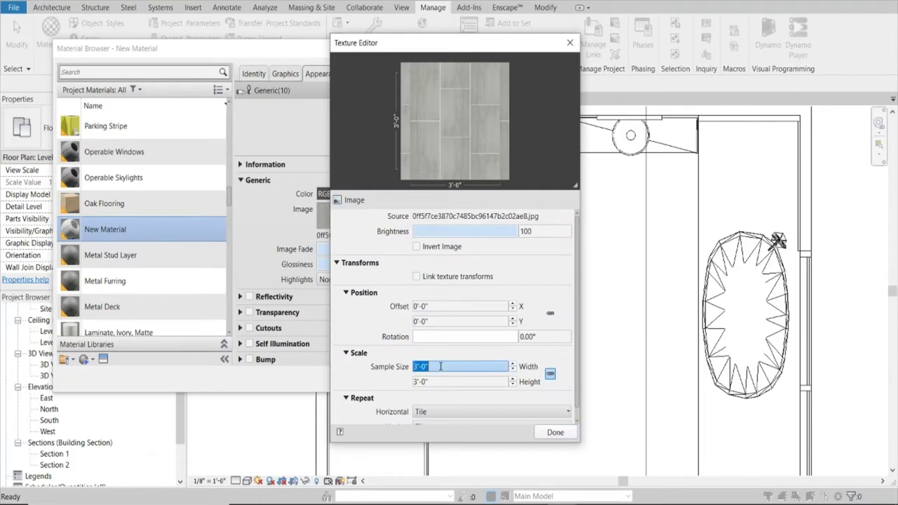
type("60")
key("Tab")
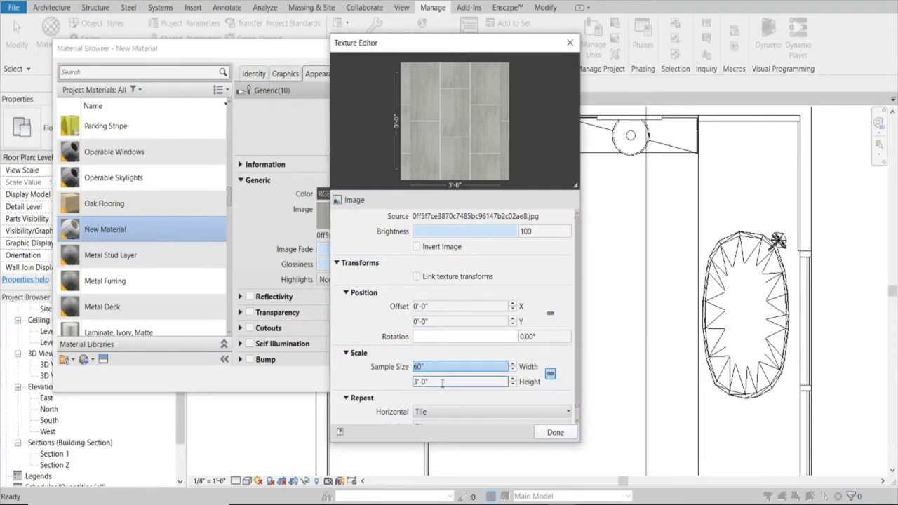
left_click(555, 432)
left_click(491, 379)
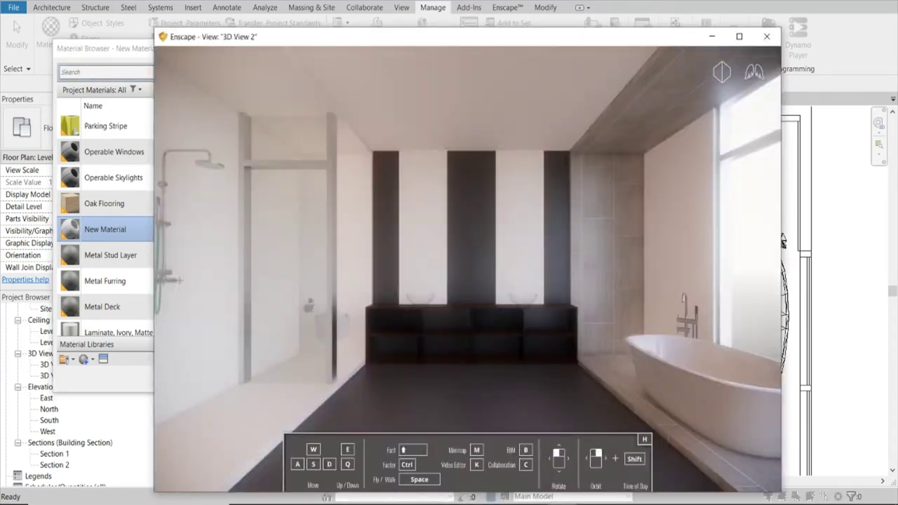
left_click(711, 41)
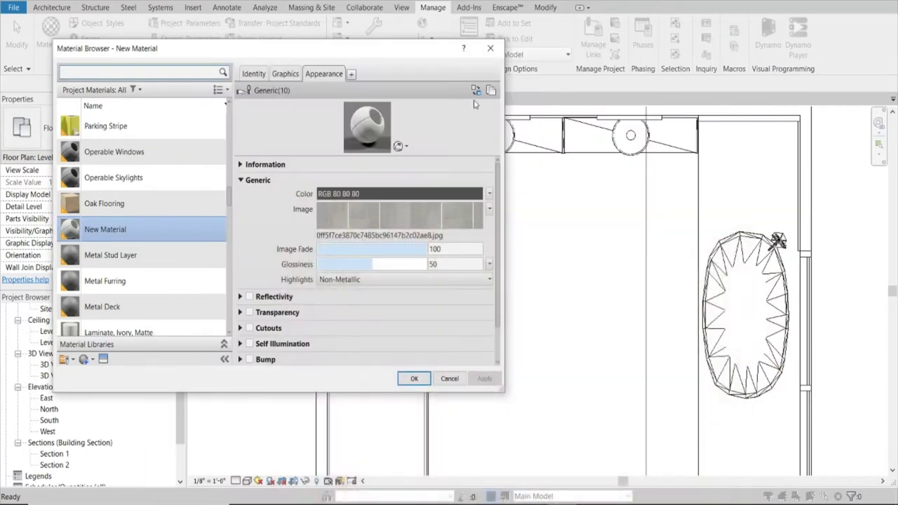
left_click(414, 378)
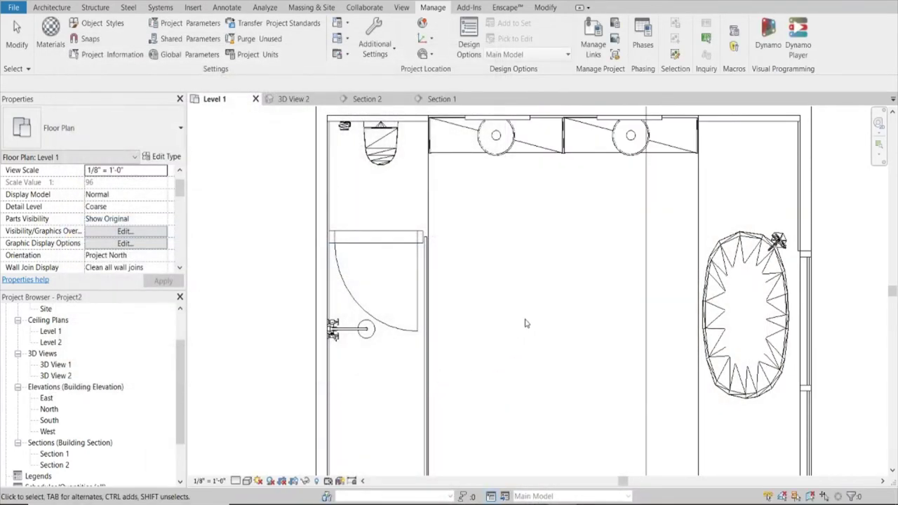
Edit the right-wall generic model in place, assign New Material to its extrusion, finish, and preview in Enscape.
left_click(801, 216)
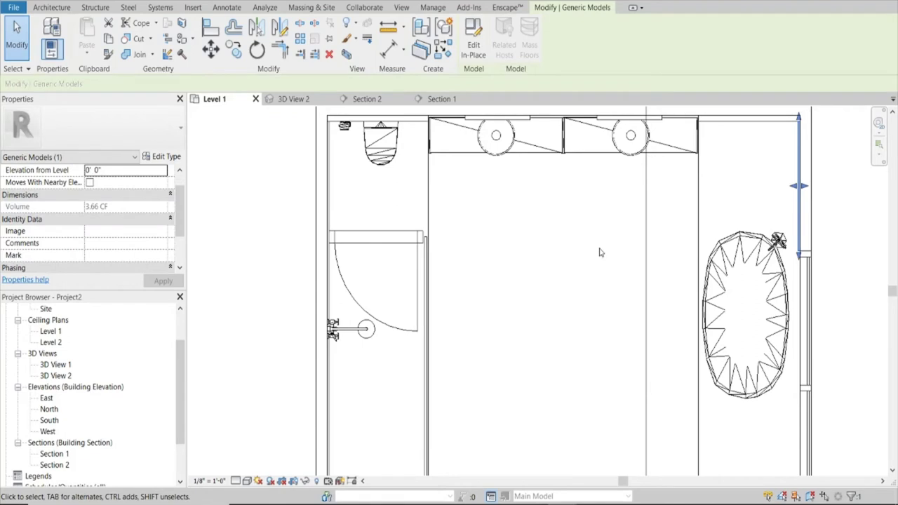
left_click(476, 43)
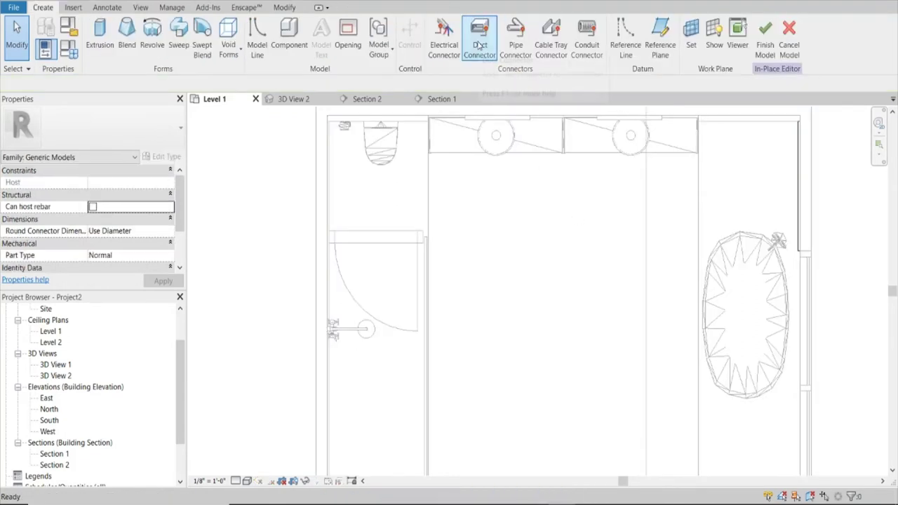
left_click(797, 166)
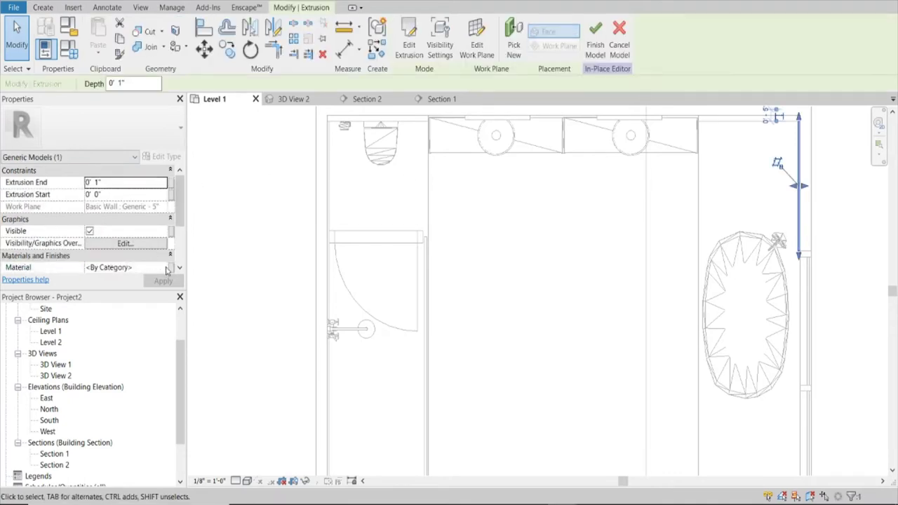
left_click(167, 269)
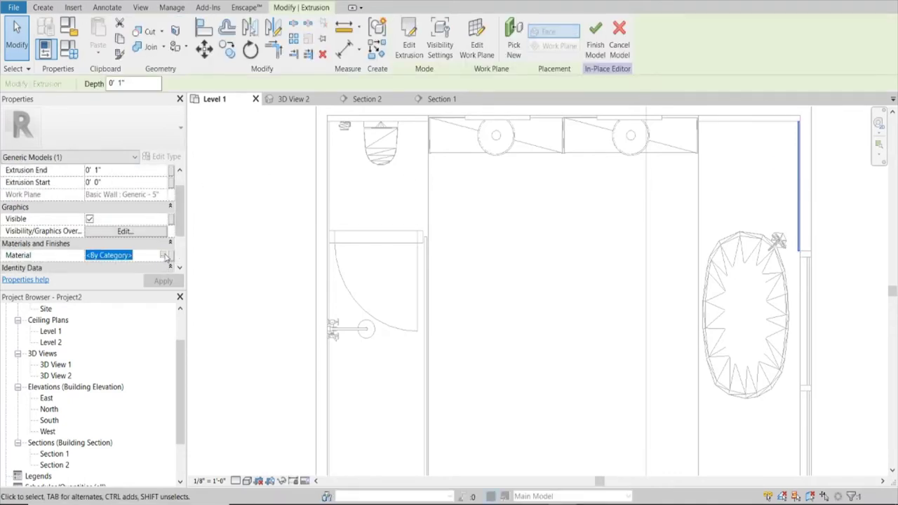
left_click(163, 255)
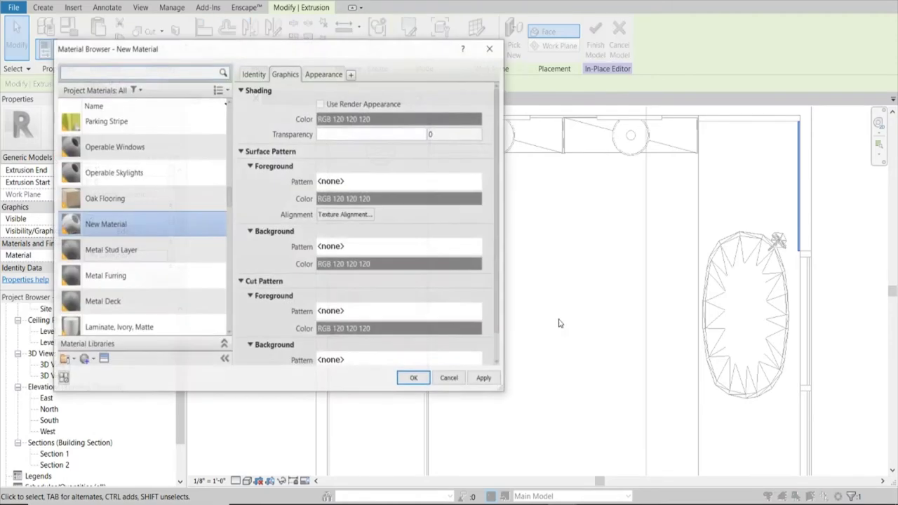
left_click(414, 379)
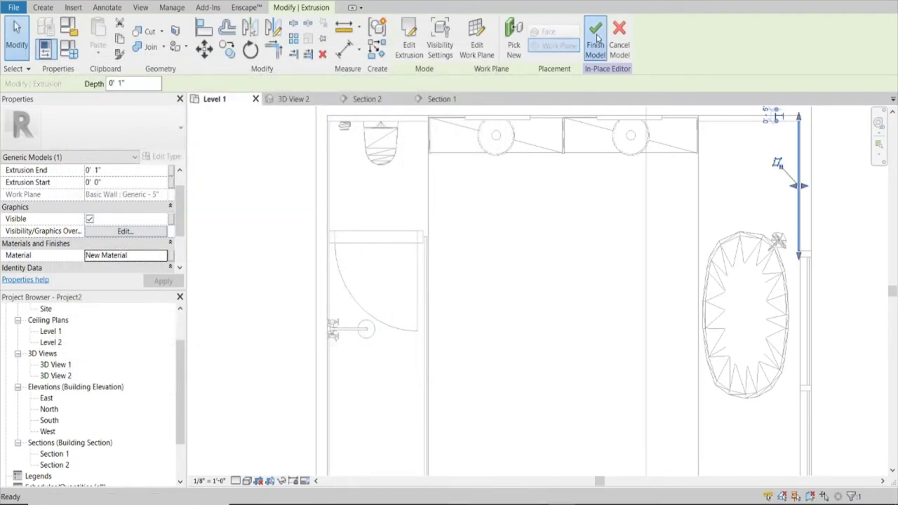
left_click(595, 35)
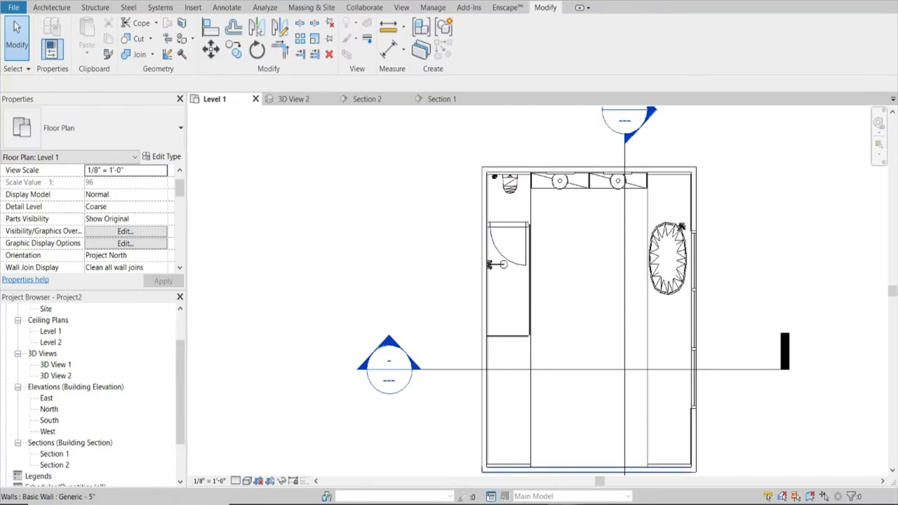
left_click(621, 452)
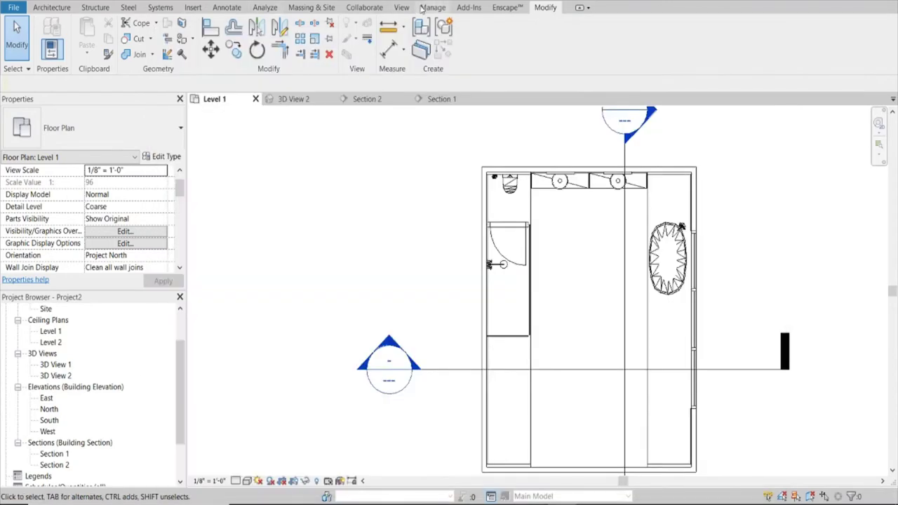
Create another material, rename it 'Wood Panel NEW', and view its wood-plank appearance settings.
left_click(433, 7)
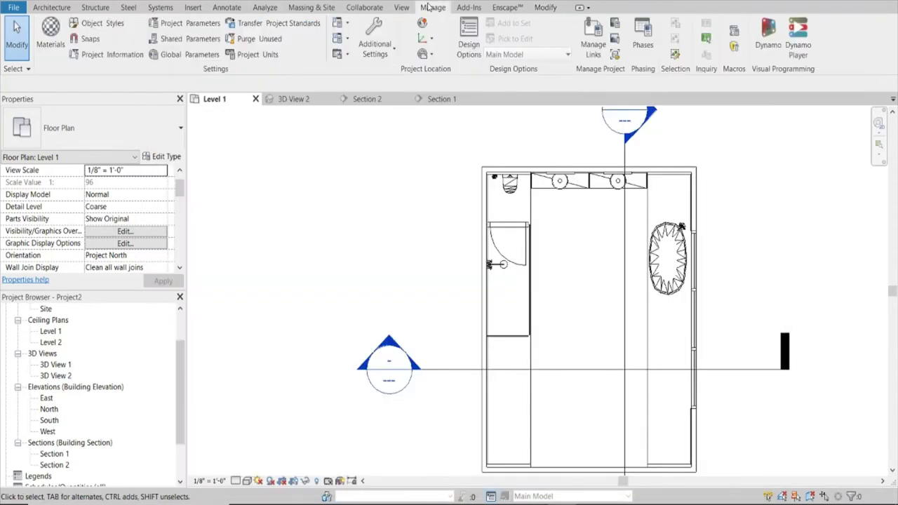
left_click(49, 35)
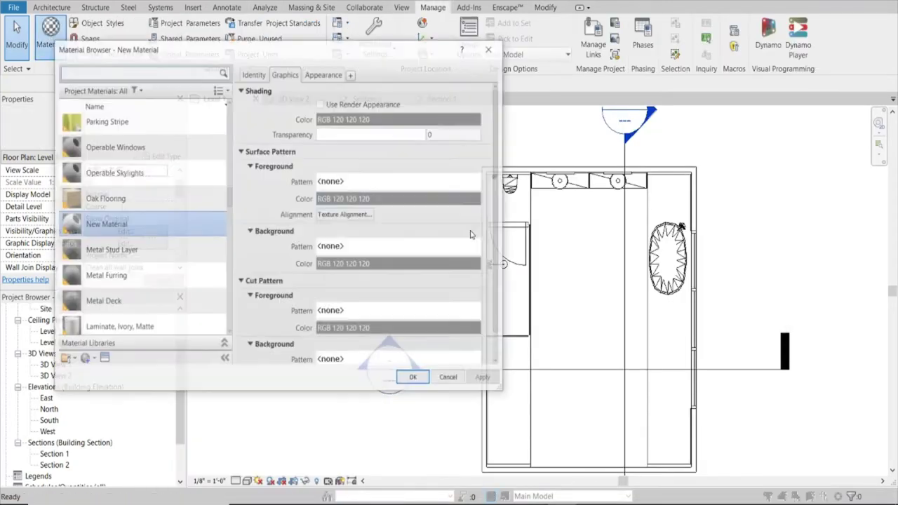
scroll(161, 327, "down", 1)
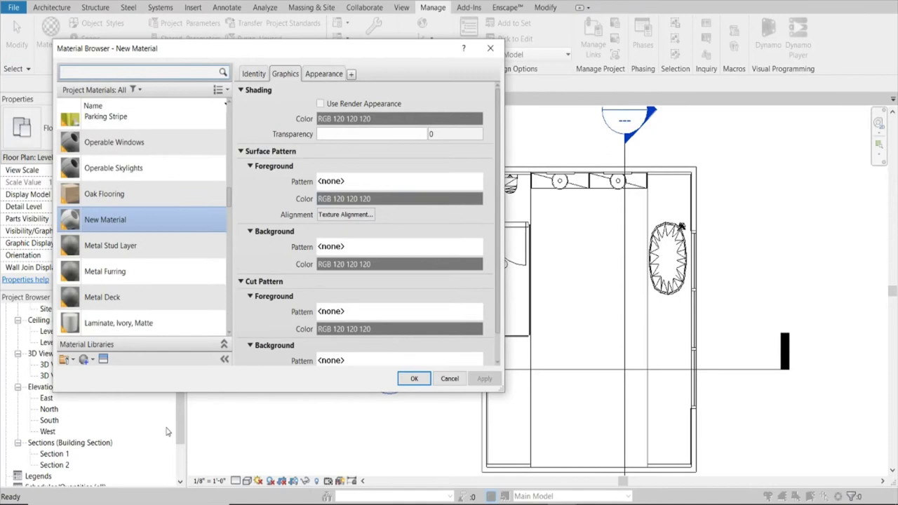
left_click(90, 363)
left_click(105, 373)
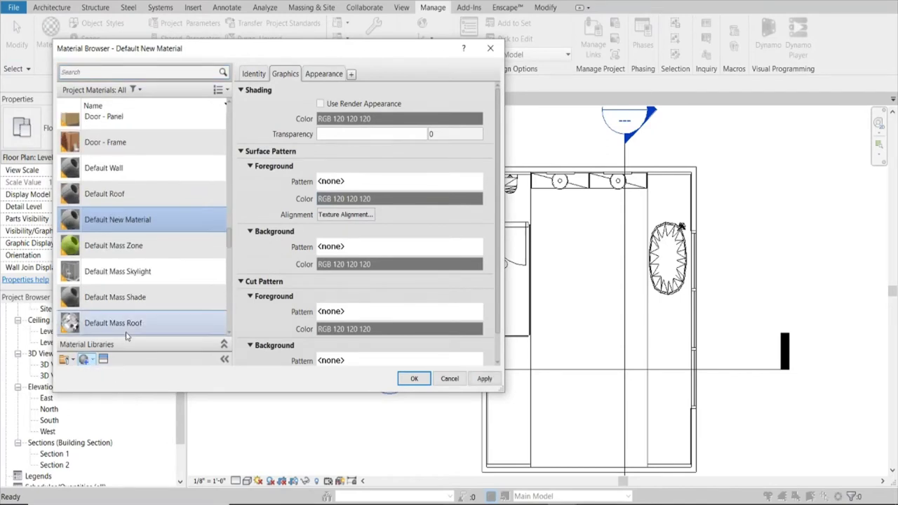
right_click(111, 223)
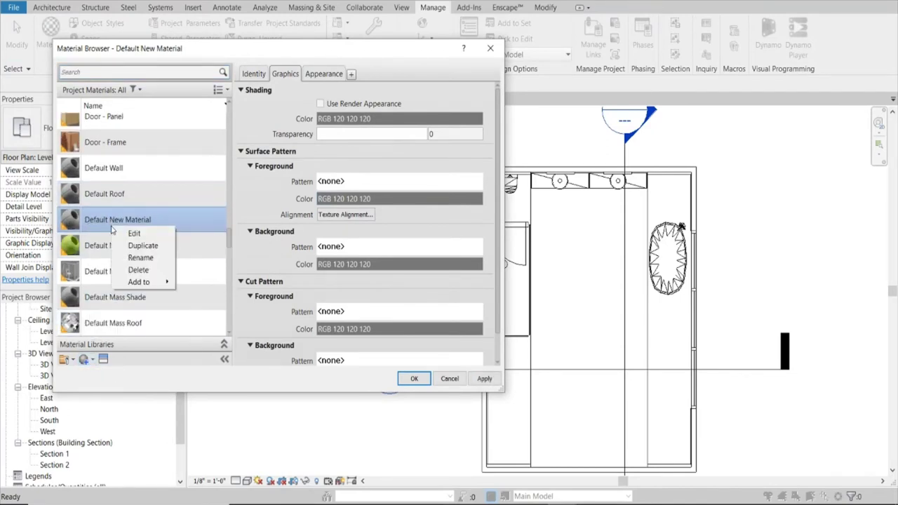
left_click(150, 259)
type("Wood Panel NEW")
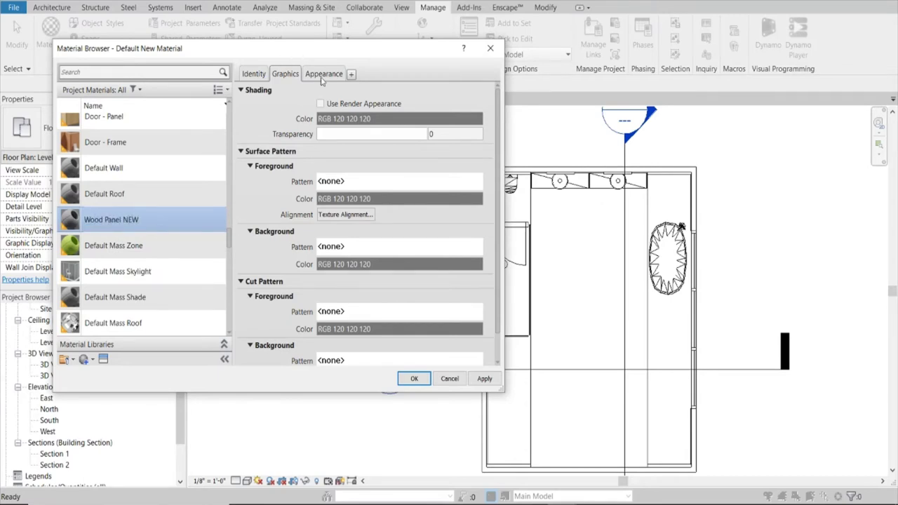
left_click(323, 75)
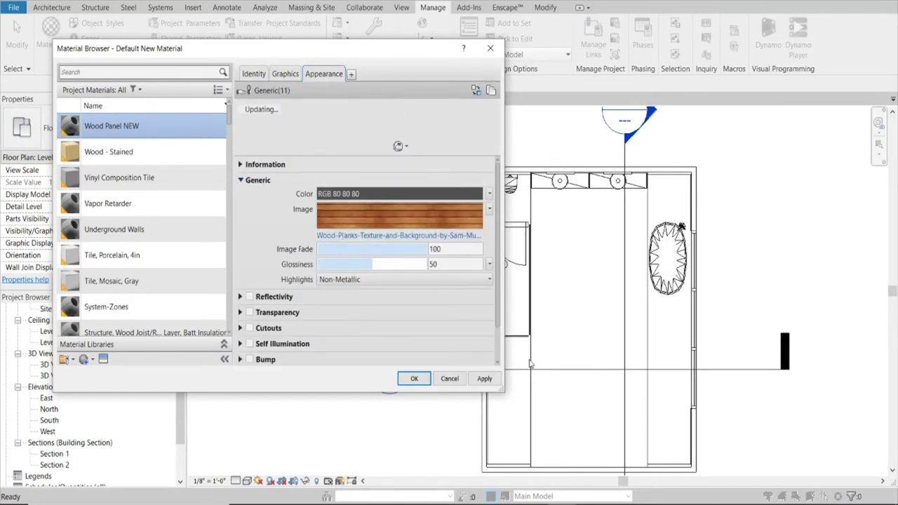
Rotate the Wood Panel NEW texture 90° with a 48" sample width, then apply and close the browser.
left_click(441, 219)
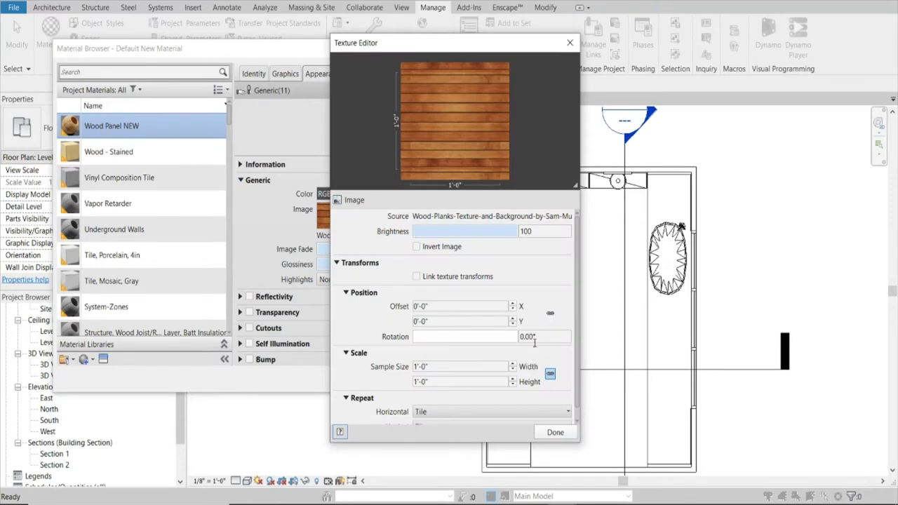
left_click(535, 340)
type("90")
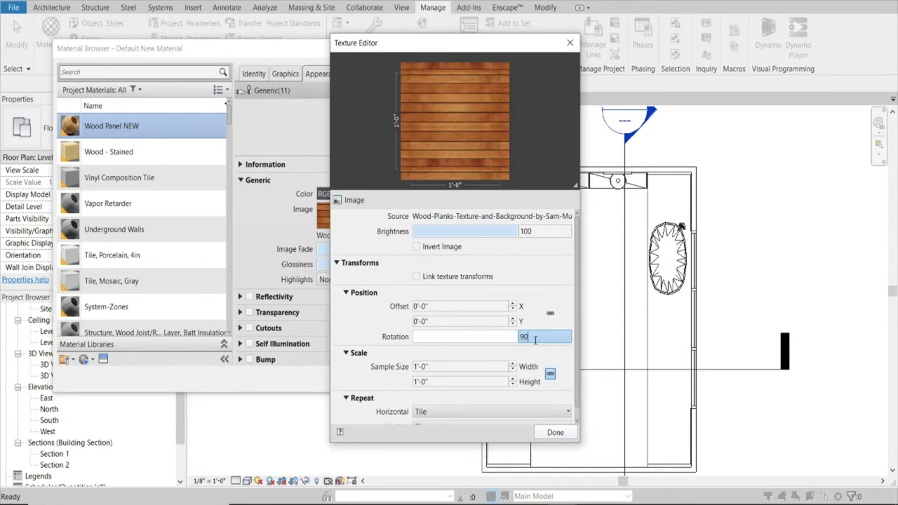
left_click(443, 368)
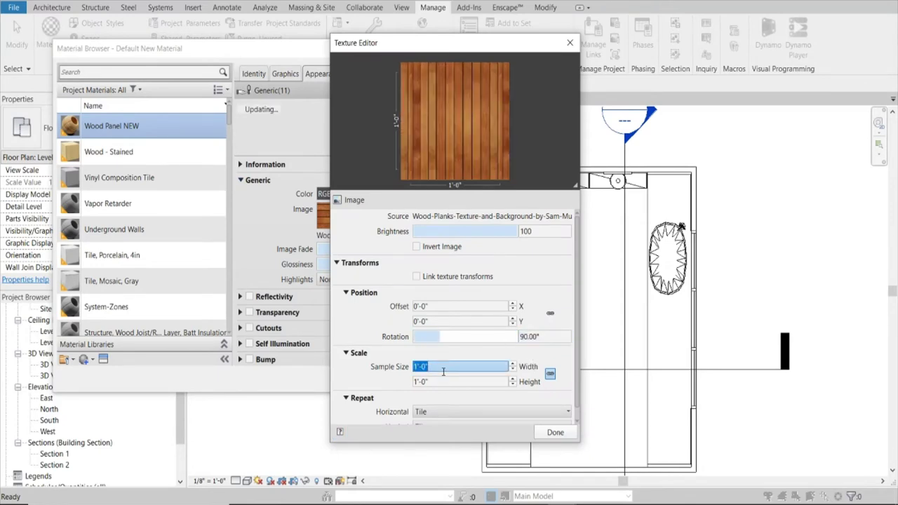
type("48")
key("Tab")
left_click(554, 434)
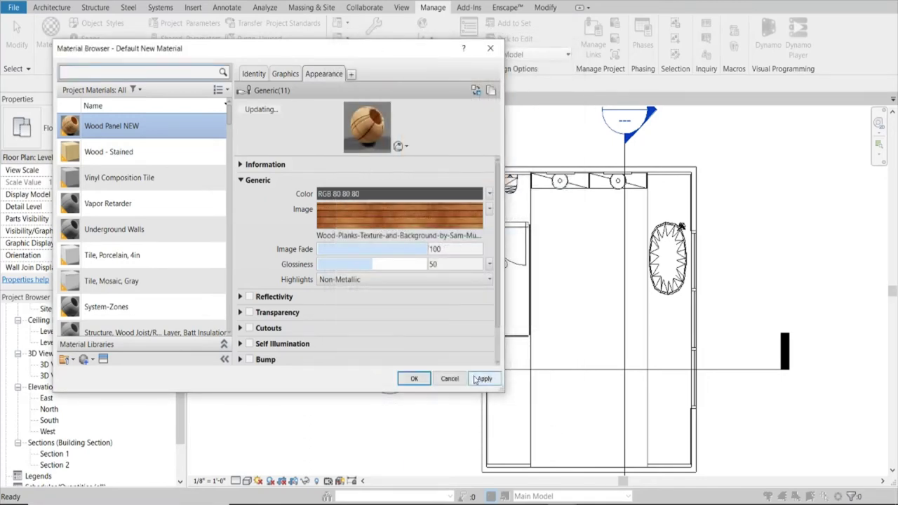
left_click(416, 380)
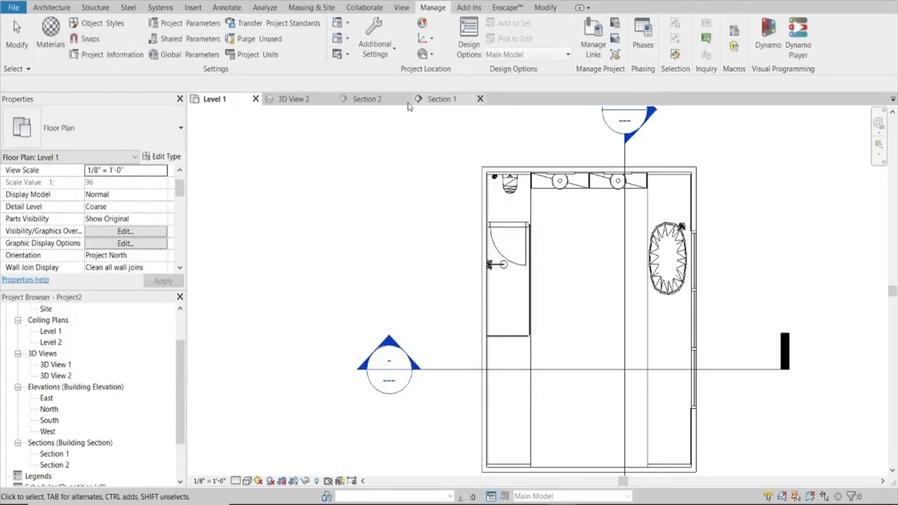
In 3D View 2, paint Wood Panel NEW onto the back wall strips with PT and check Enscape.
left_click(382, 100)
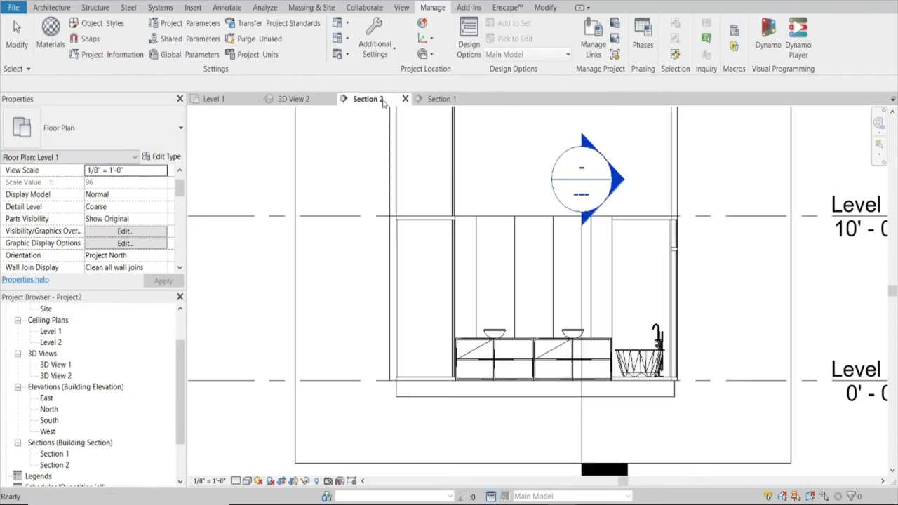
left_click(293, 99)
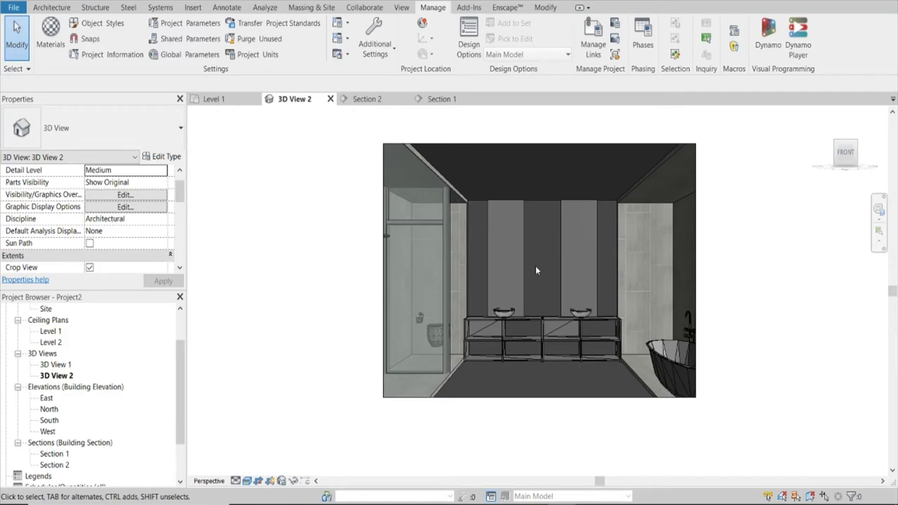
key("p")
key("t")
mouse_move(379, 348)
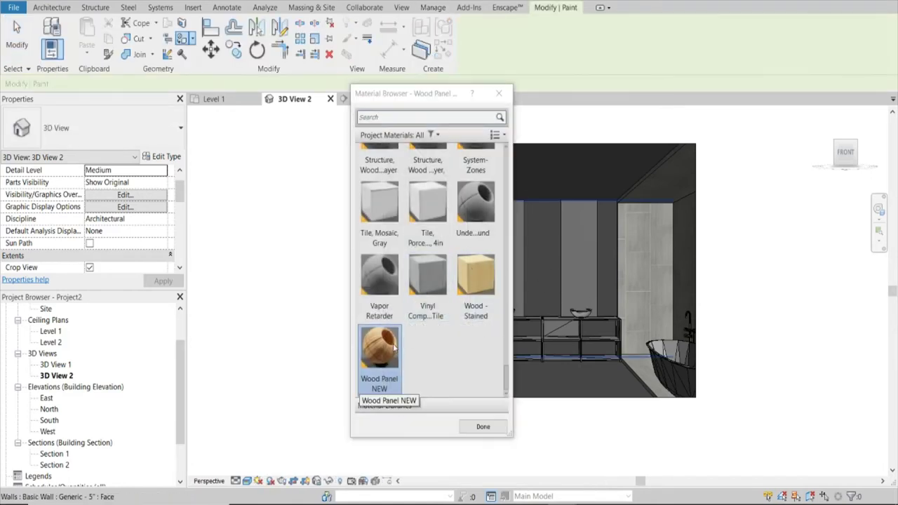
left_click(552, 261)
left_click(484, 426)
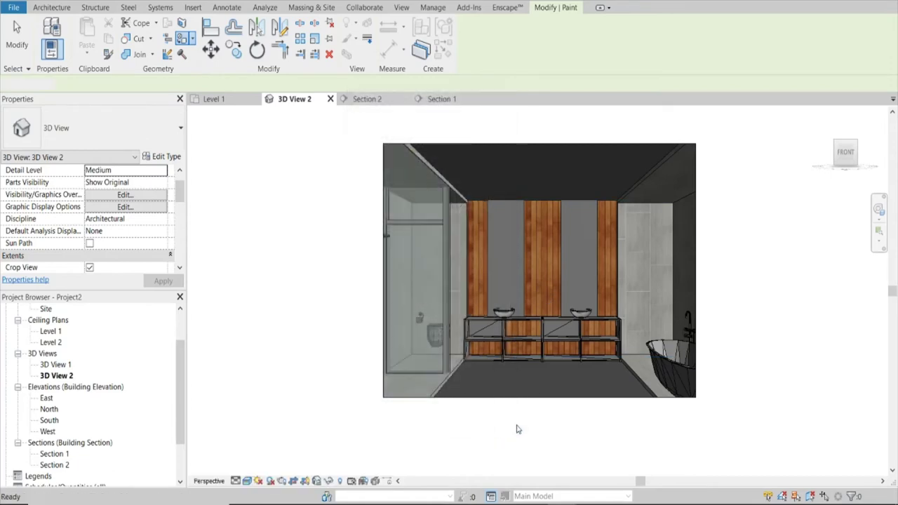
left_click(625, 463)
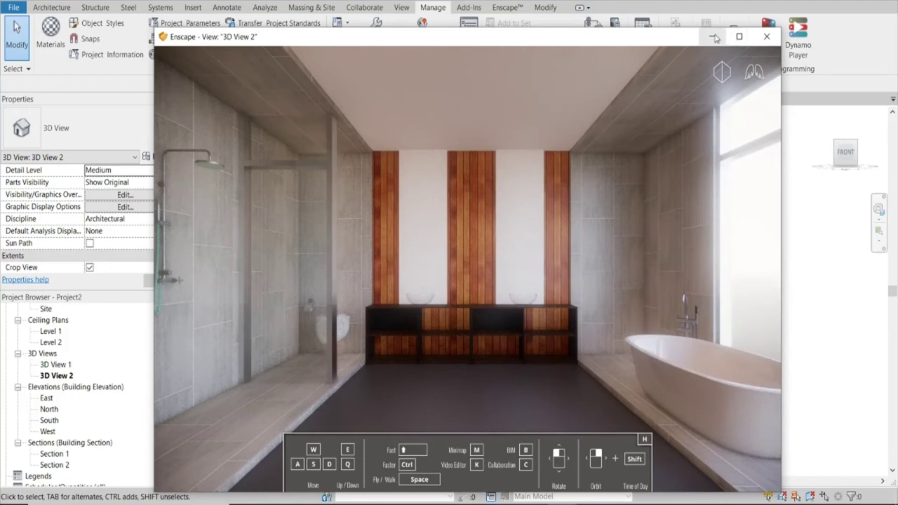
Paint Wood Panel NEW onto the floor and ceiling, then restore the Enscape render.
left_click(714, 37)
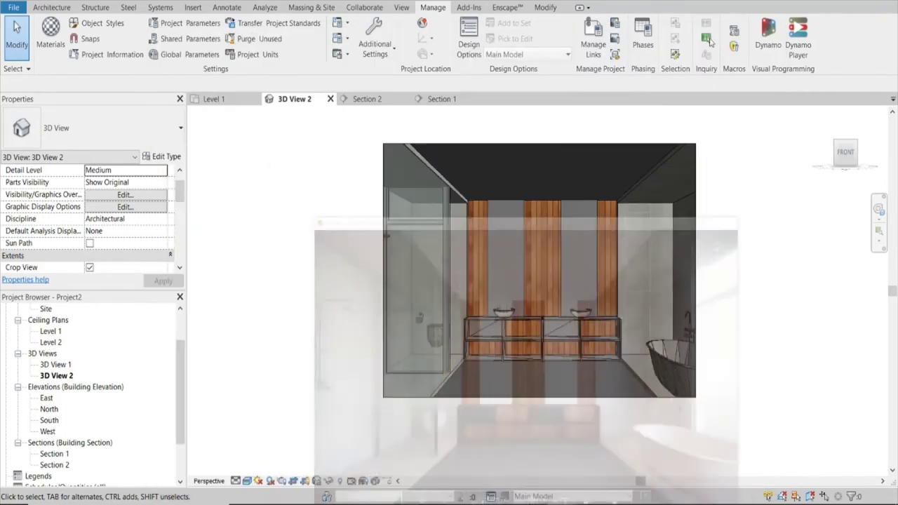
key("t")
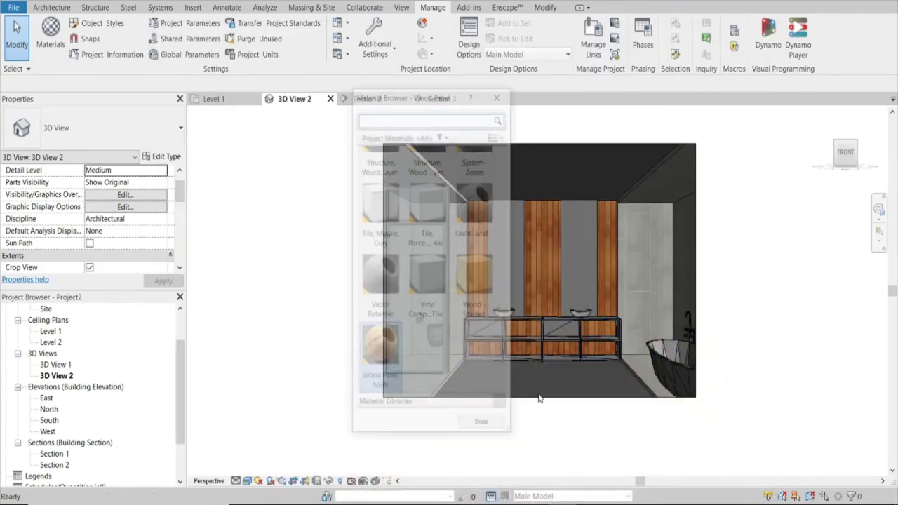
left_click(540, 375)
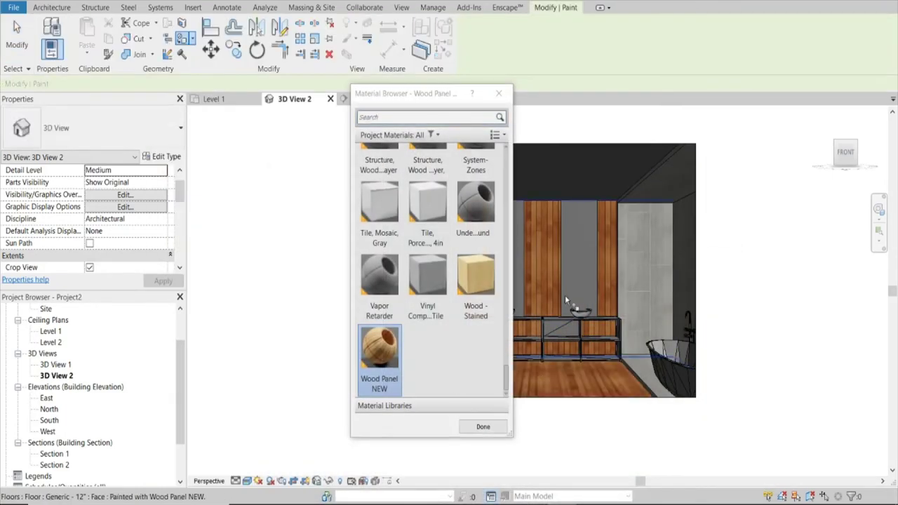
left_click(580, 161)
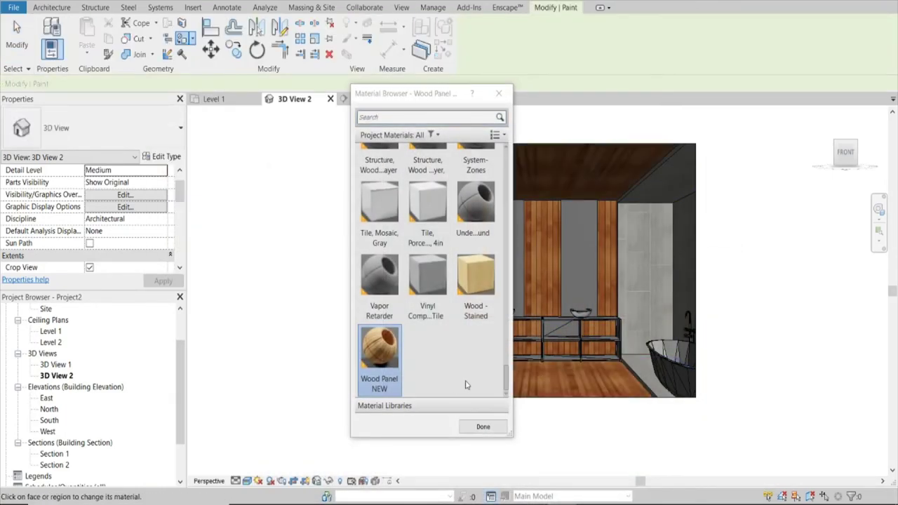
left_click(483, 426)
left_click(632, 463)
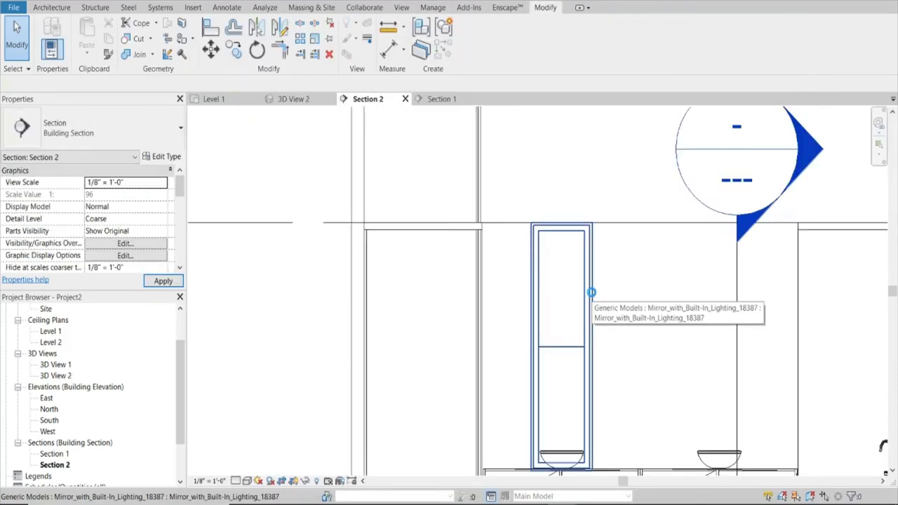
Mirror the built-in-lighting mirror across a vertical axis between the basins, placing a copy above the second basin.
left_click(592, 292)
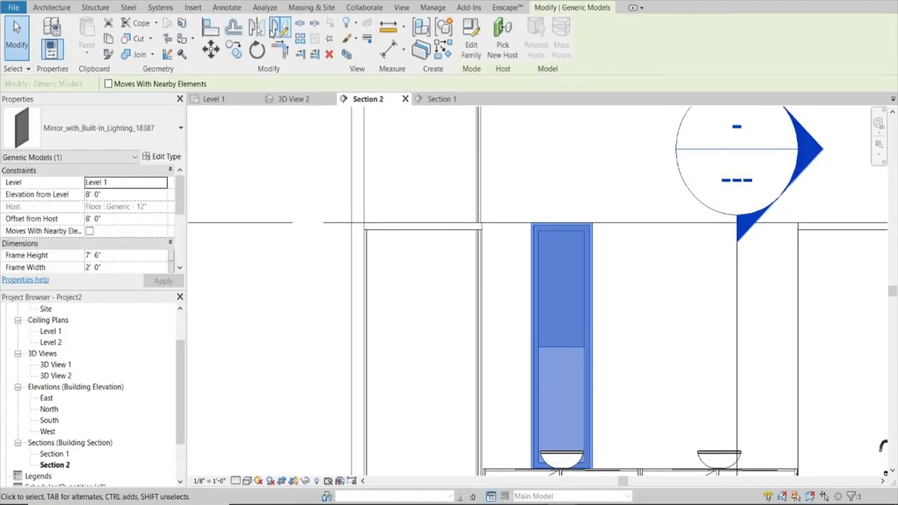
scroll(539, 277, "down", 2)
scroll(568, 335, "up", 2)
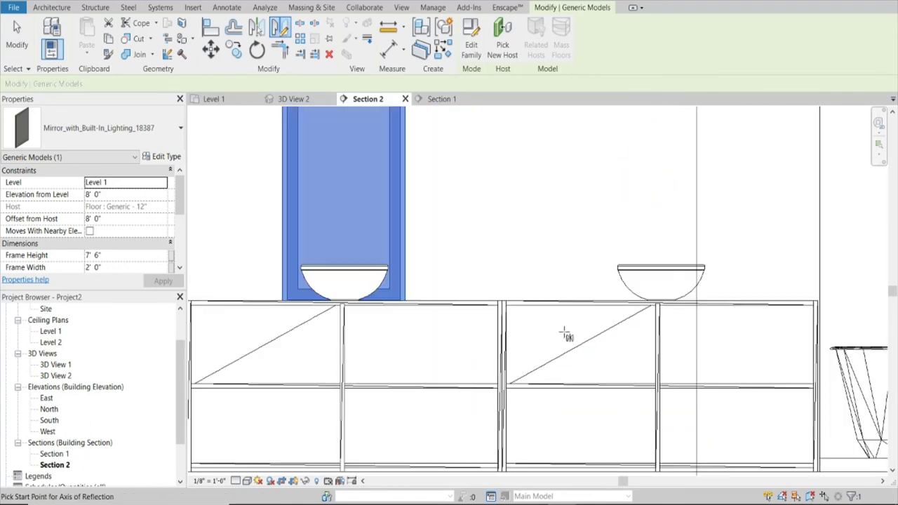
scroll(458, 264, "up", 3)
key("r")
key("o")
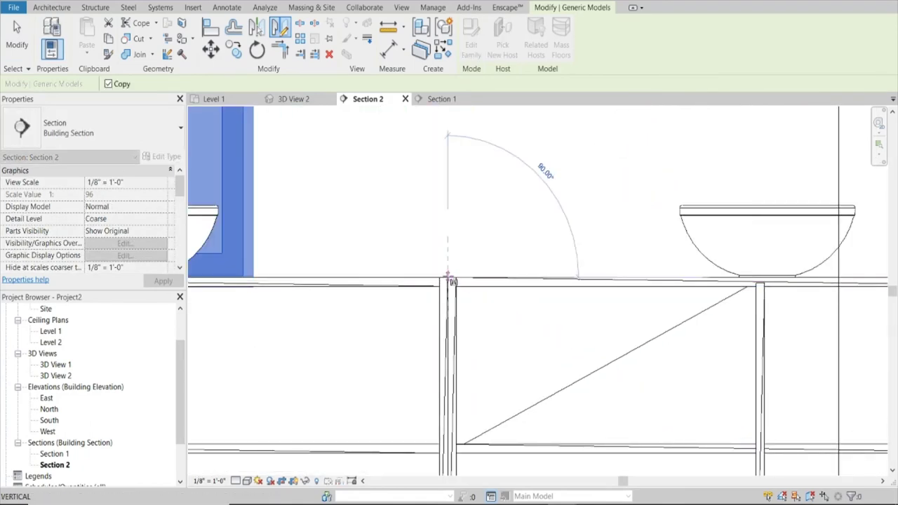
left_click(448, 247)
scroll(449, 249, "down", 3)
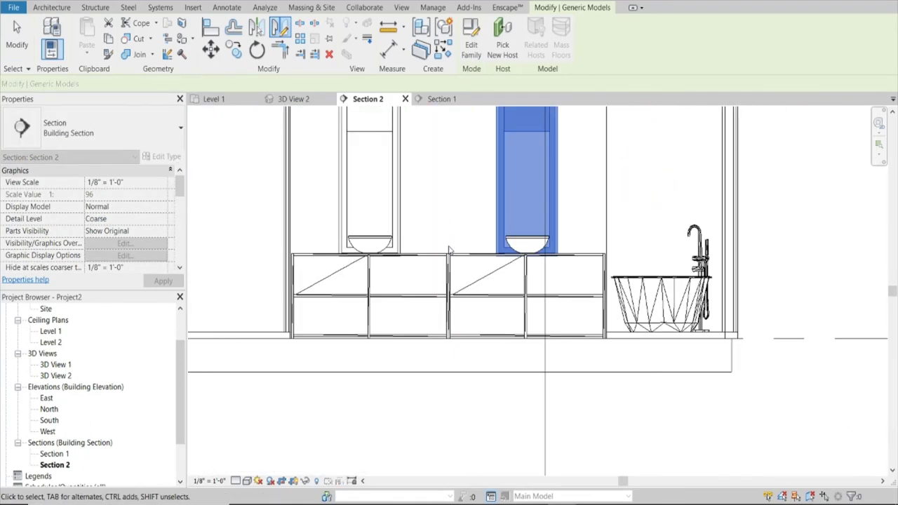
scroll(449, 251, "down", 2)
key("Escape")
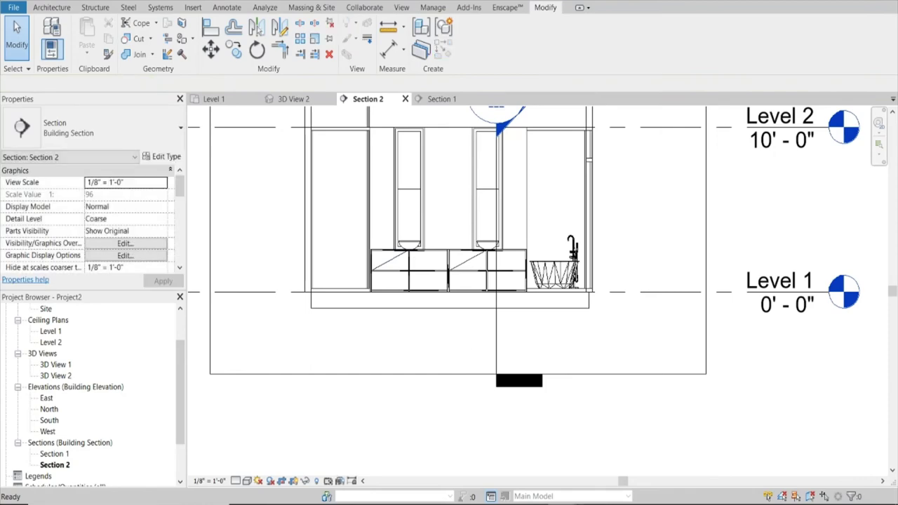
Switch to the Enscape render to see both illuminated mirrors above the basins.
left_click(723, 466)
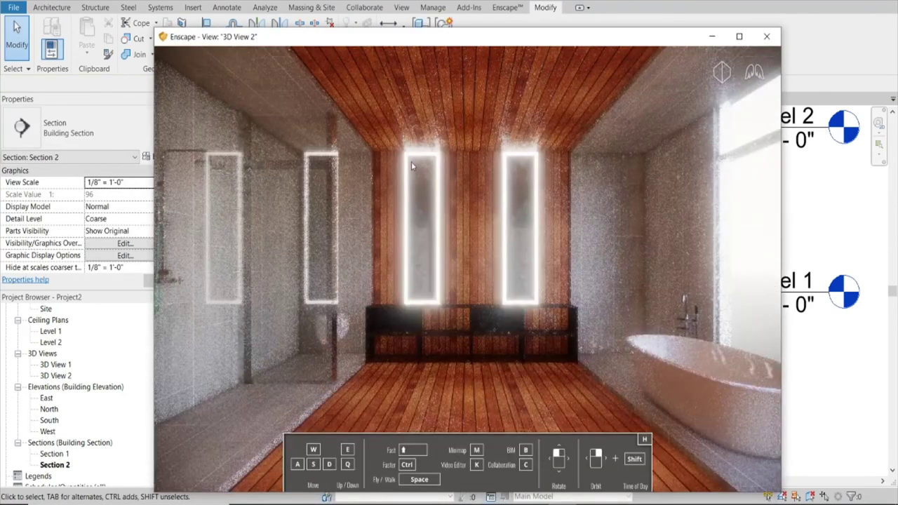